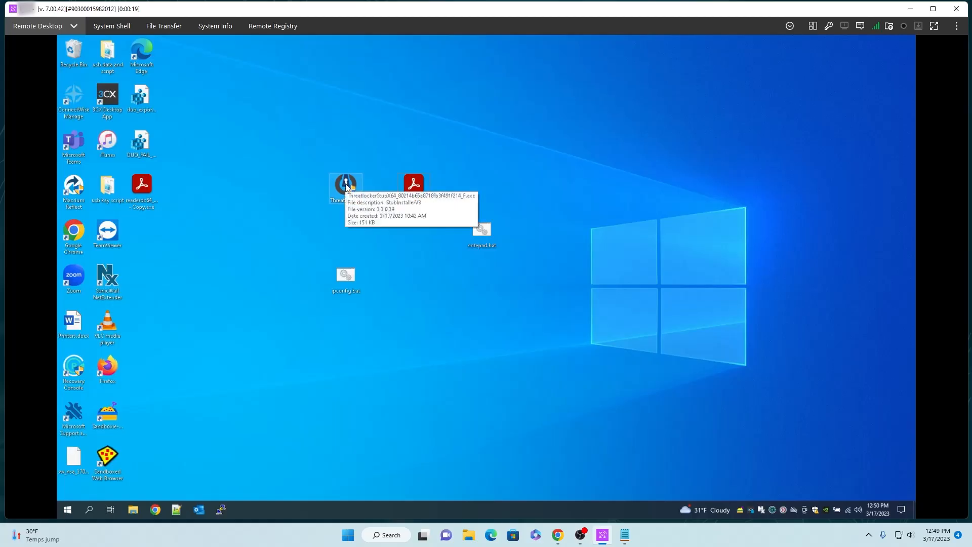
Run the ThreatLocker stub installer on the remote desktop and allow it to make changes to the device
click(347, 187)
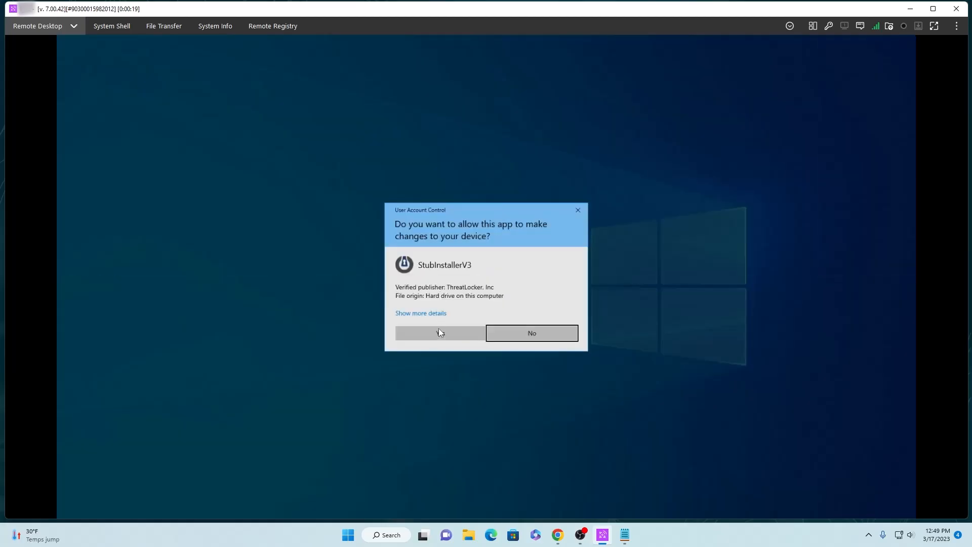
click(442, 333)
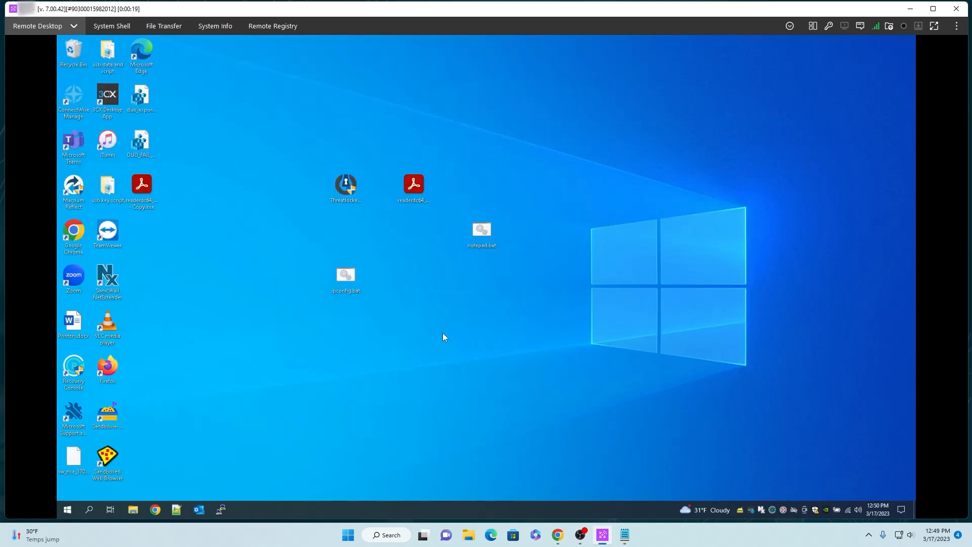
Switch to the ThreatLocker portal, refresh the Computers list, and set the new computer in the Workstations group to Secured mode
key(alt+Tab)
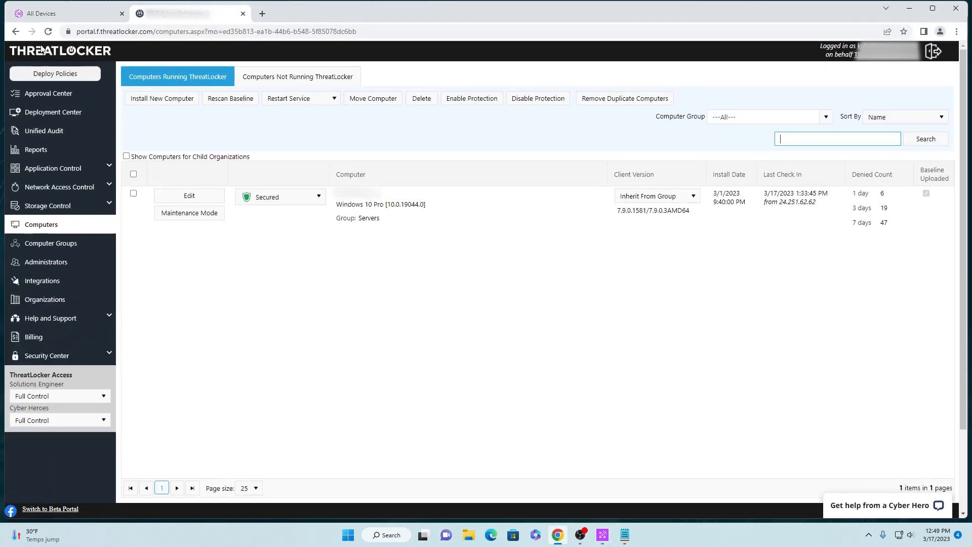
click(48, 32)
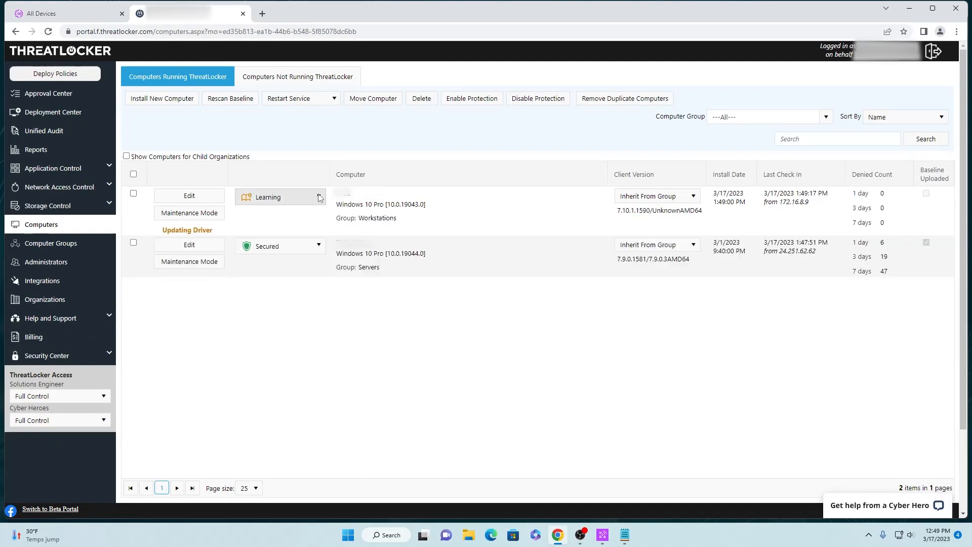
click(319, 197)
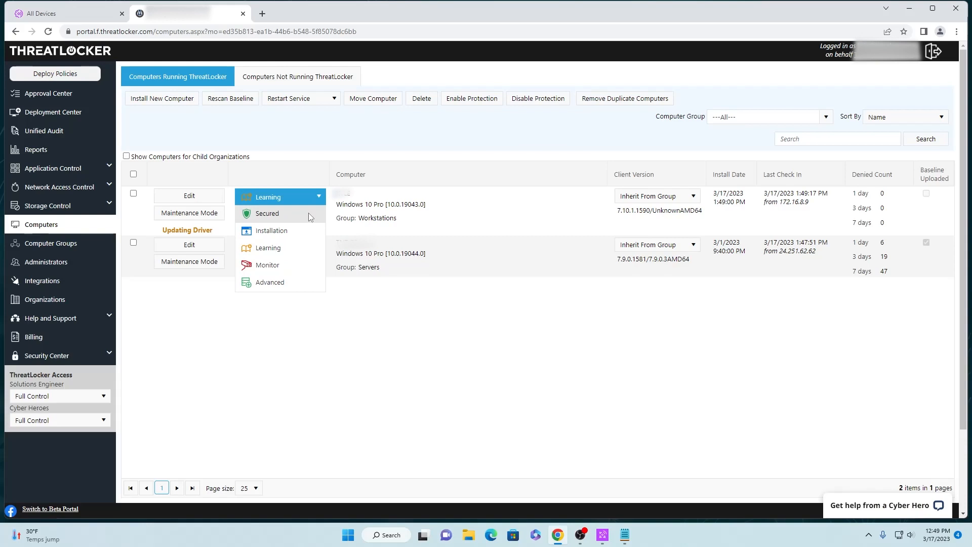
click(308, 213)
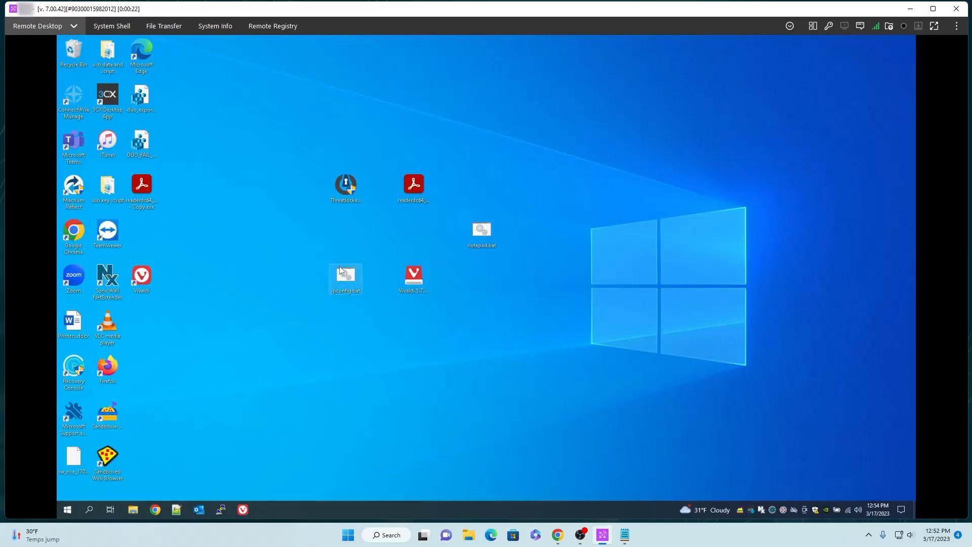
On the remote desktop, browse to the ThreatLocker folder in Program Files on the C: drive
click(414, 370)
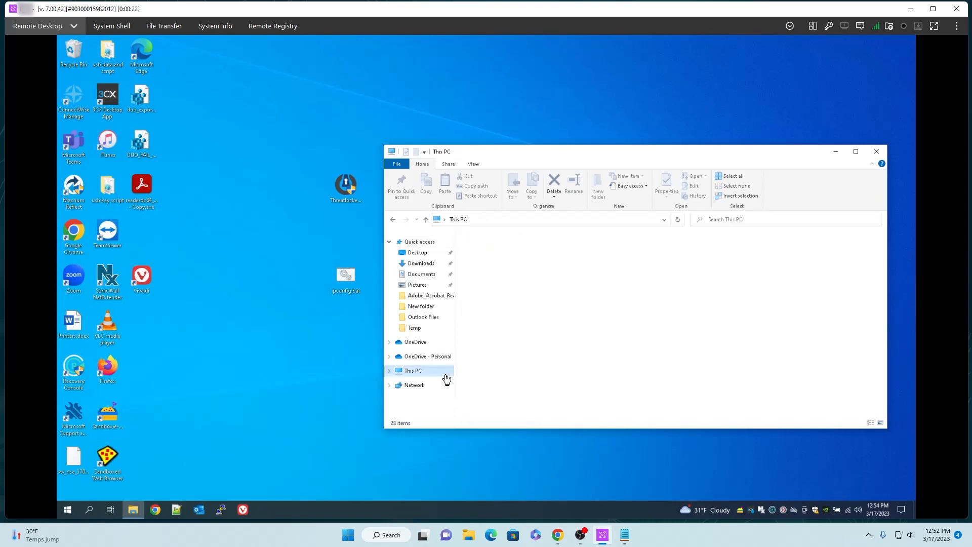
double_click(520, 333)
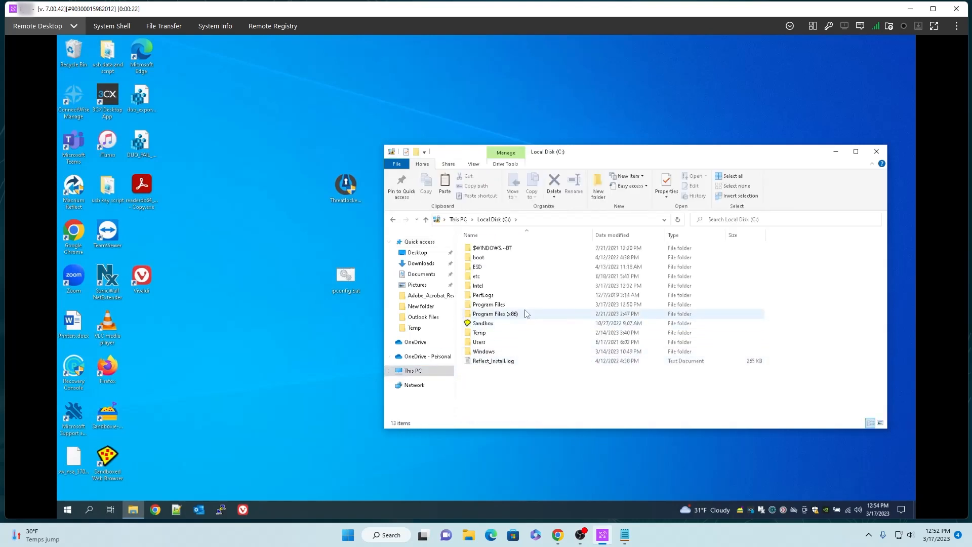
double_click(524, 307)
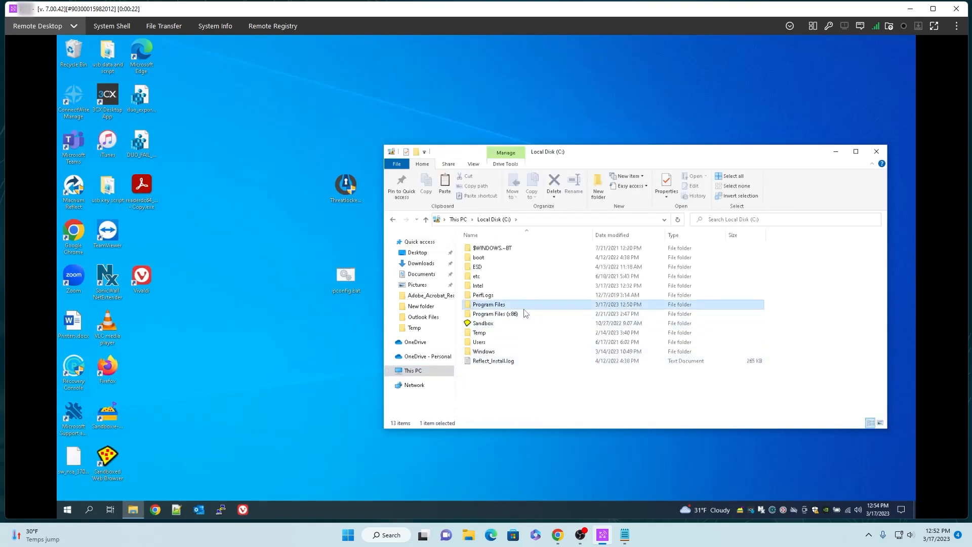
scroll(529, 355, down, 5)
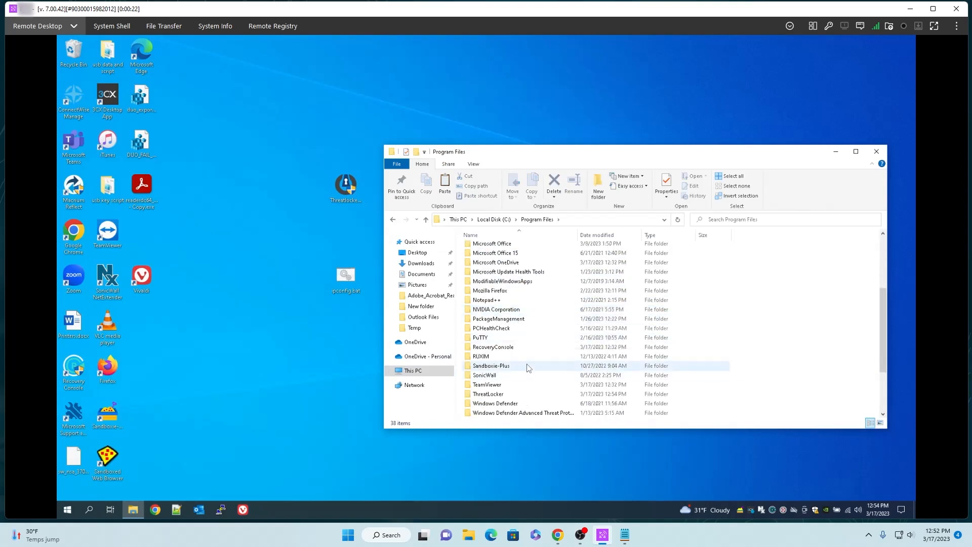
scroll(529, 372, down, 2)
double_click(506, 337)
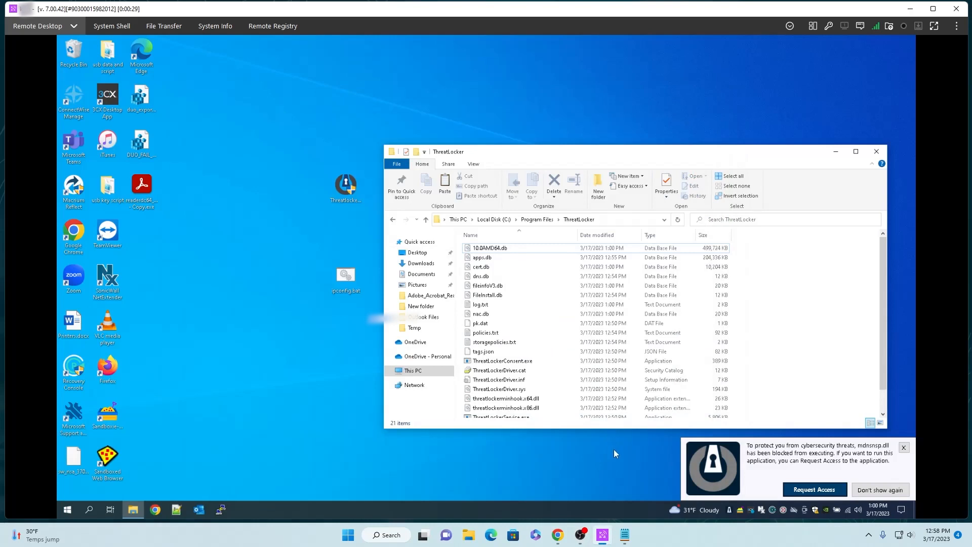
Request access to the blocked mdnsnsp.dll with the reason "test" and the requestor's email, and send the request
click(815, 489)
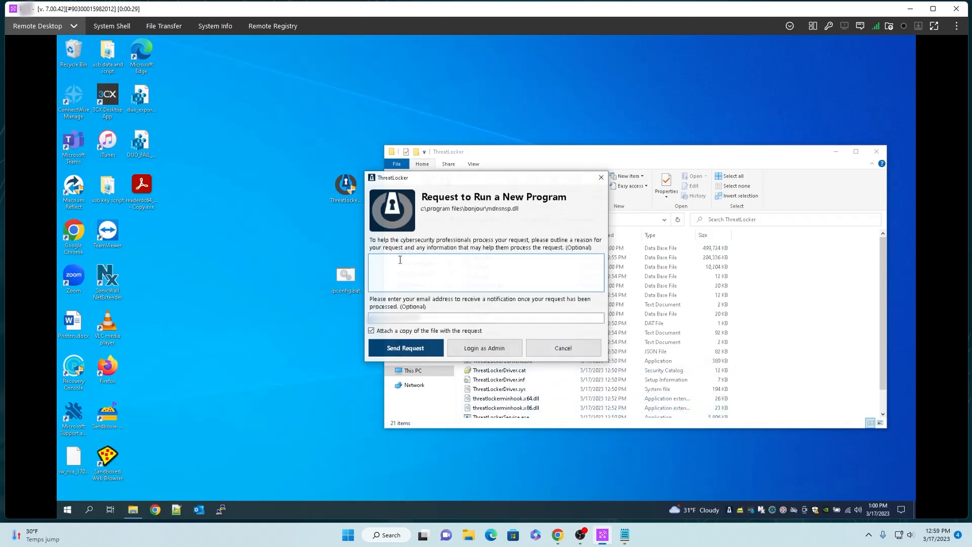
text(test)
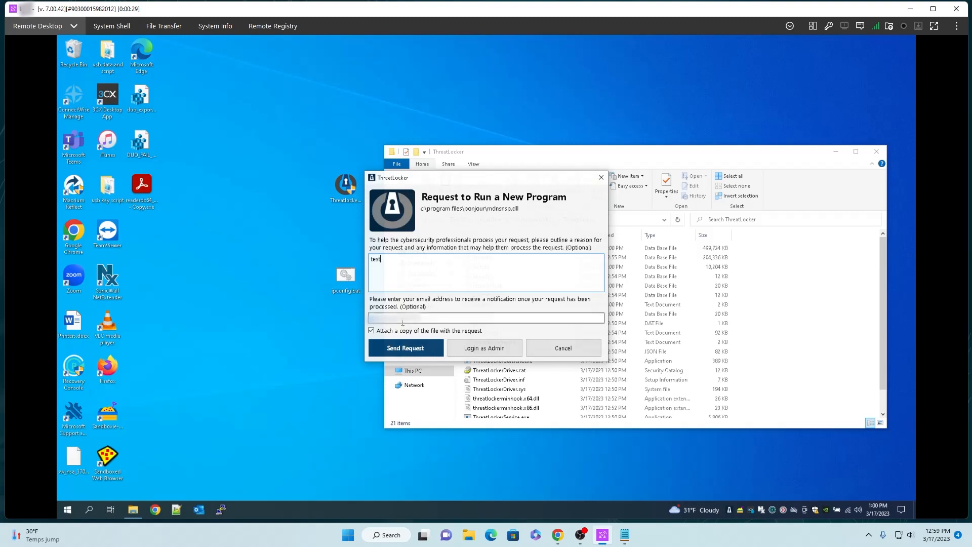
click(403, 318)
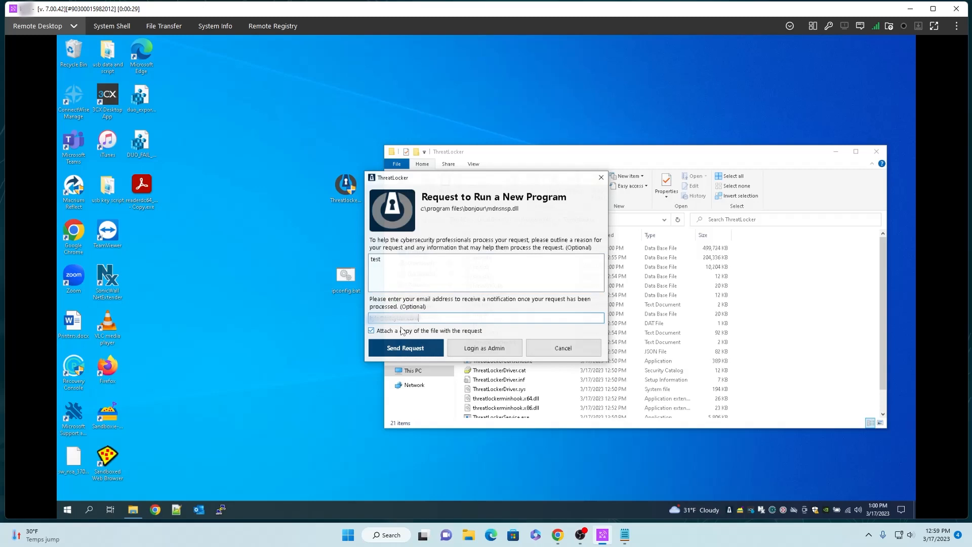
click(424, 350)
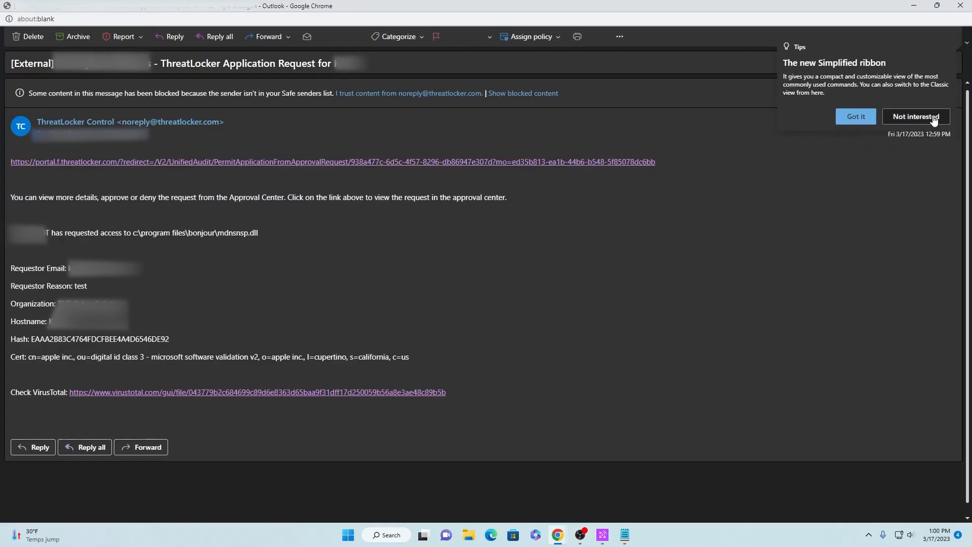
Dismiss the ribbon tip in the request email and review the linked application request in the ThreatLocker portal
click(935, 118)
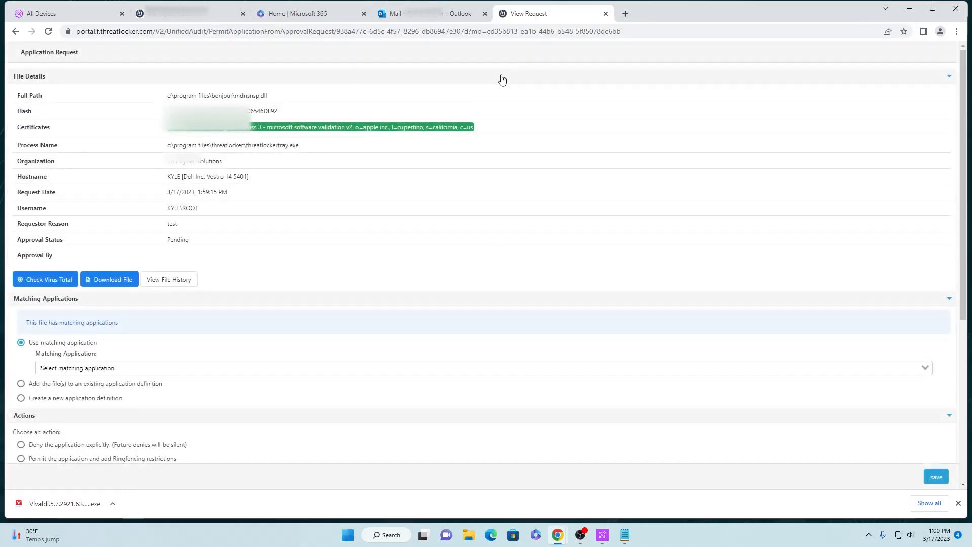
scroll(305, 170, down, 1)
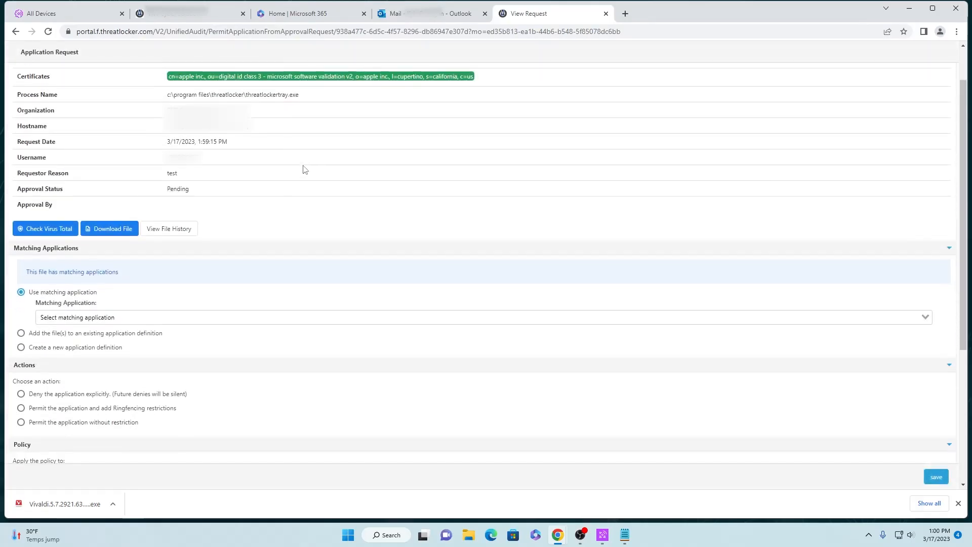
scroll(305, 170, down, 1)
scroll(299, 193, down, 2)
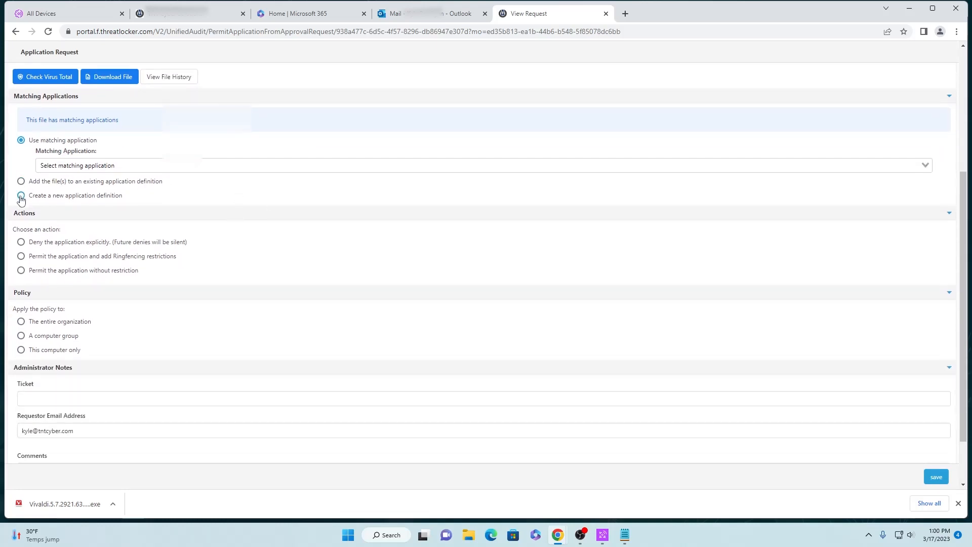
click(21, 181)
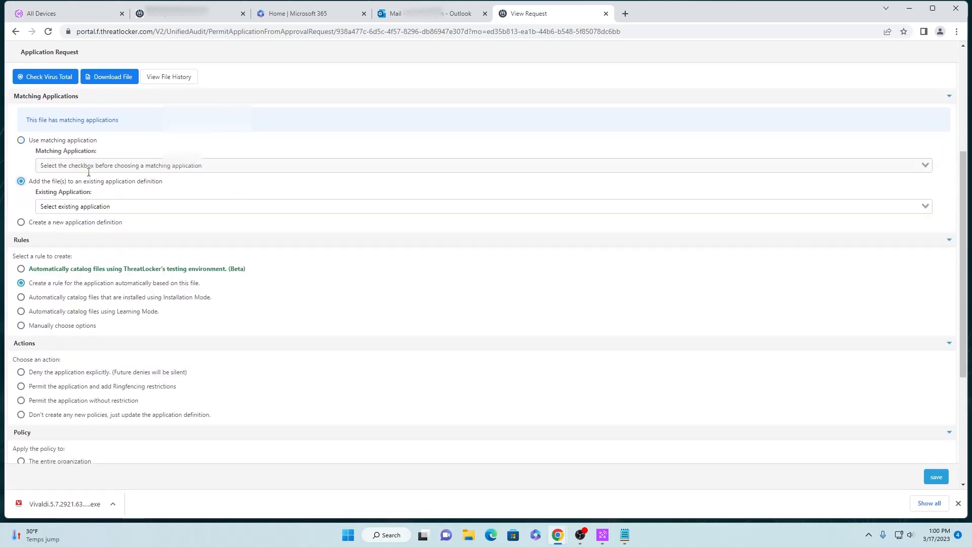
click(130, 208)
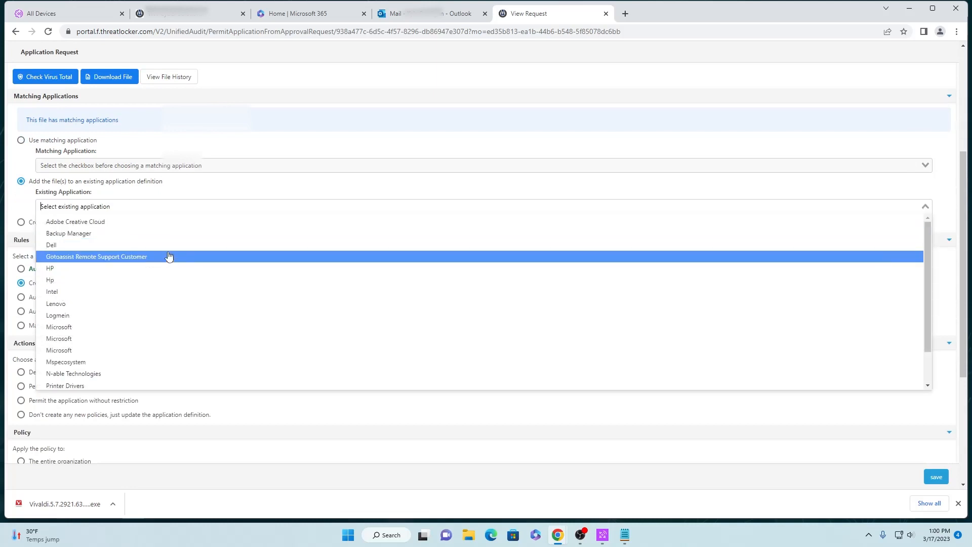
scroll(178, 257, down, 1)
scroll(179, 257, up, 1)
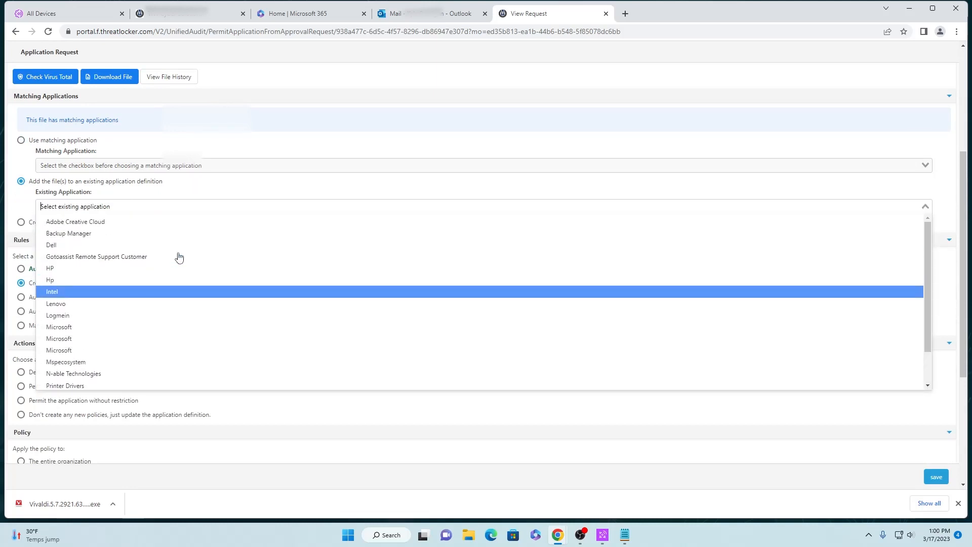
Create a new application definition named "test" for the requested file and permit the application without restriction
click(21, 222)
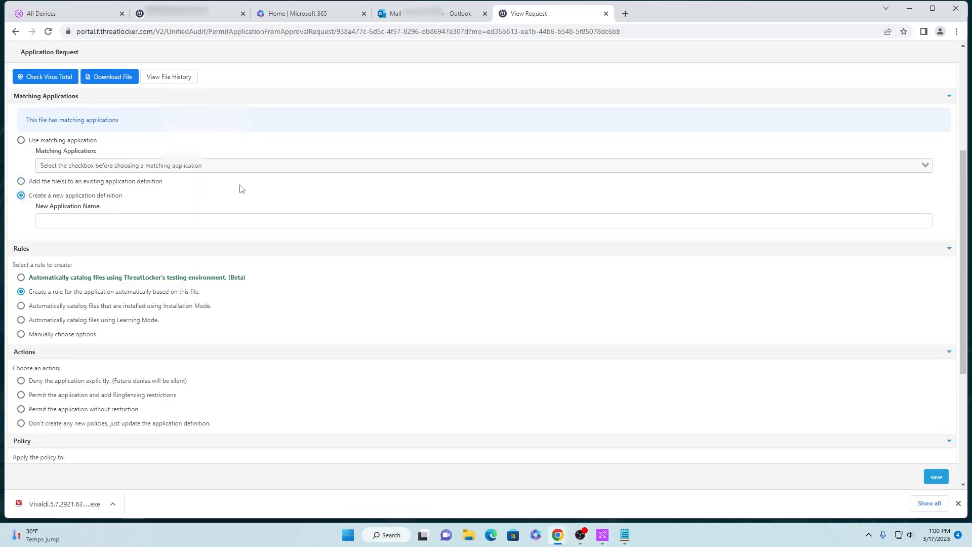
click(154, 219)
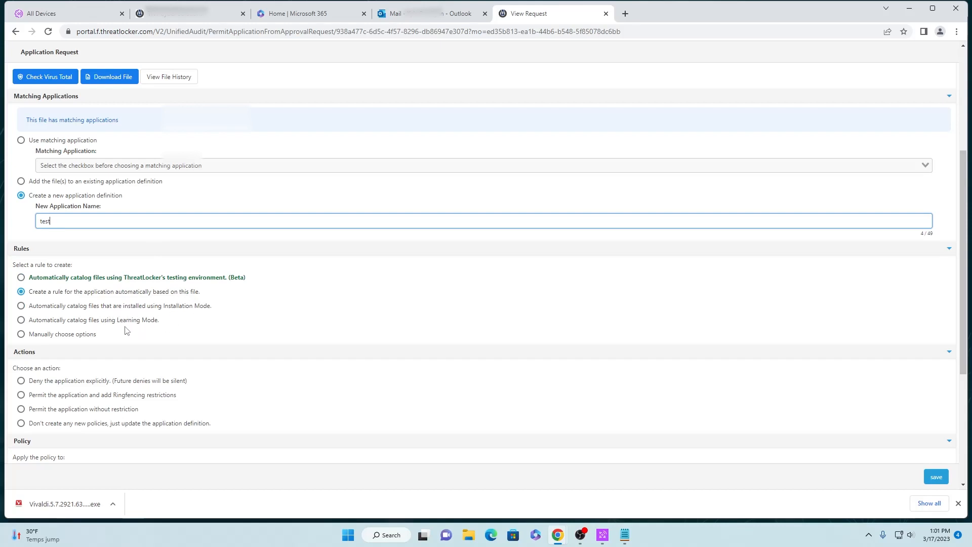
scroll(160, 336, down, 1)
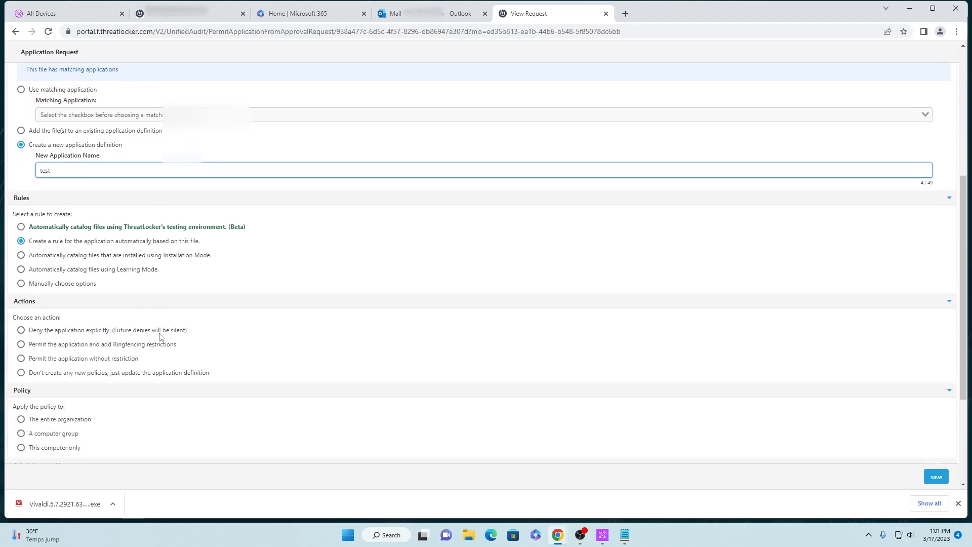
click(21, 358)
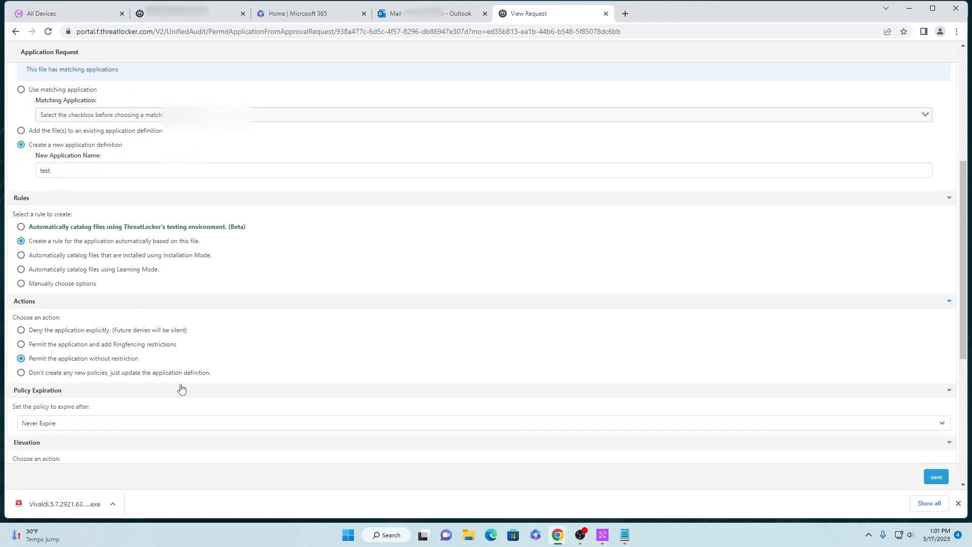
Apply the policy to this computer only and save the application request approval
scroll(180, 388, down, 2)
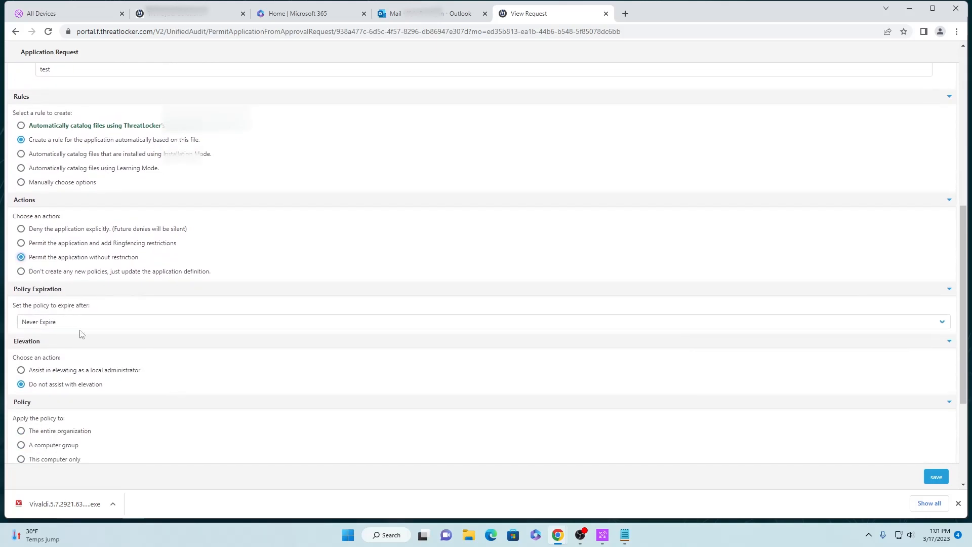
scroll(117, 324, down, 1)
scroll(117, 325, down, 1)
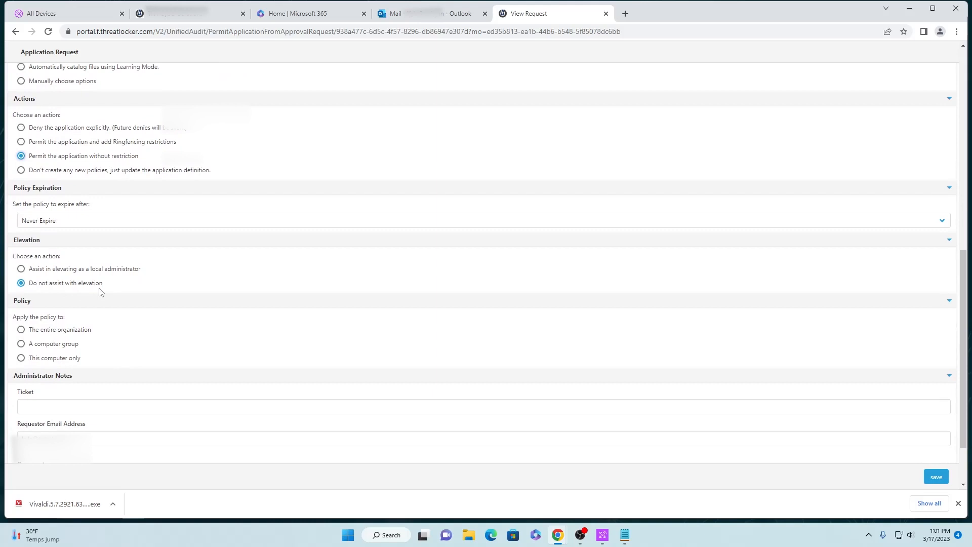
click(20, 359)
scroll(293, 339, down, 1)
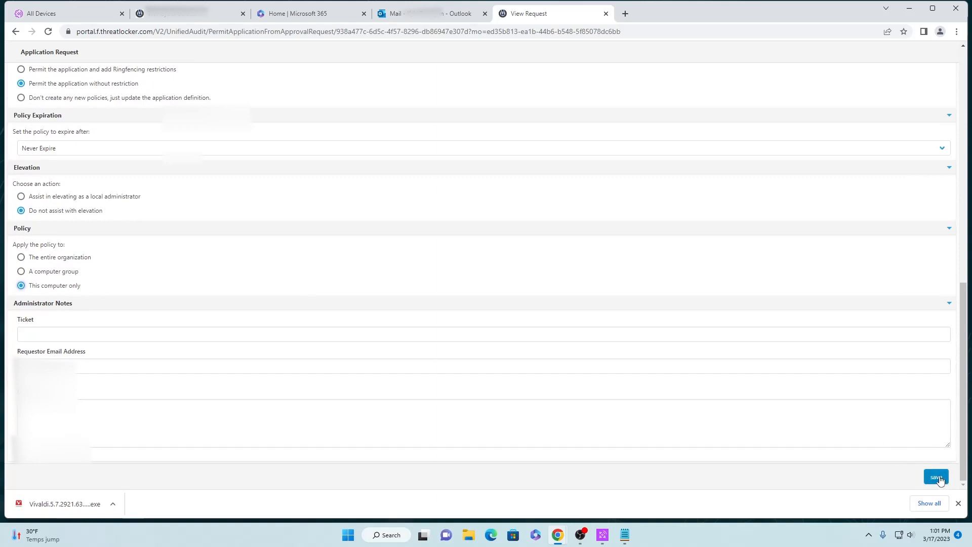
click(958, 502)
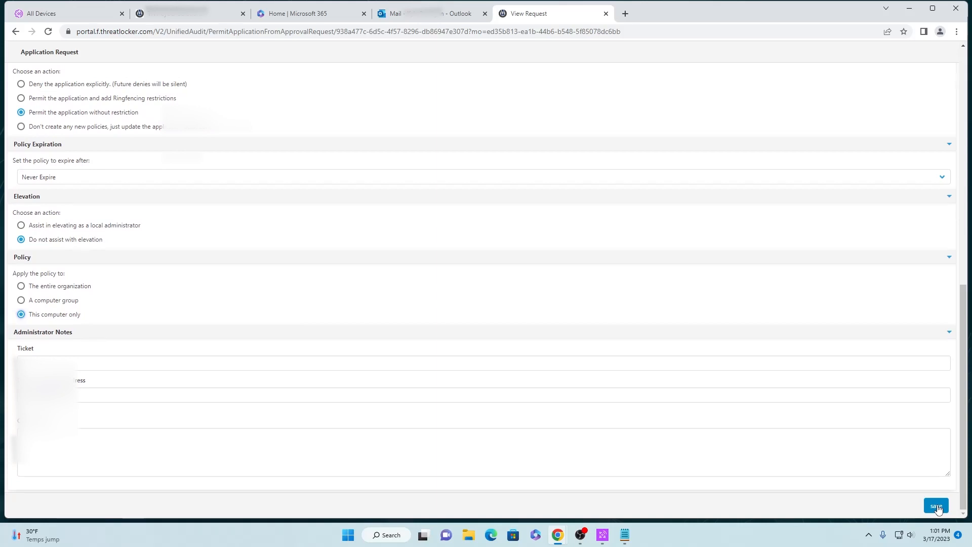
click(936, 506)
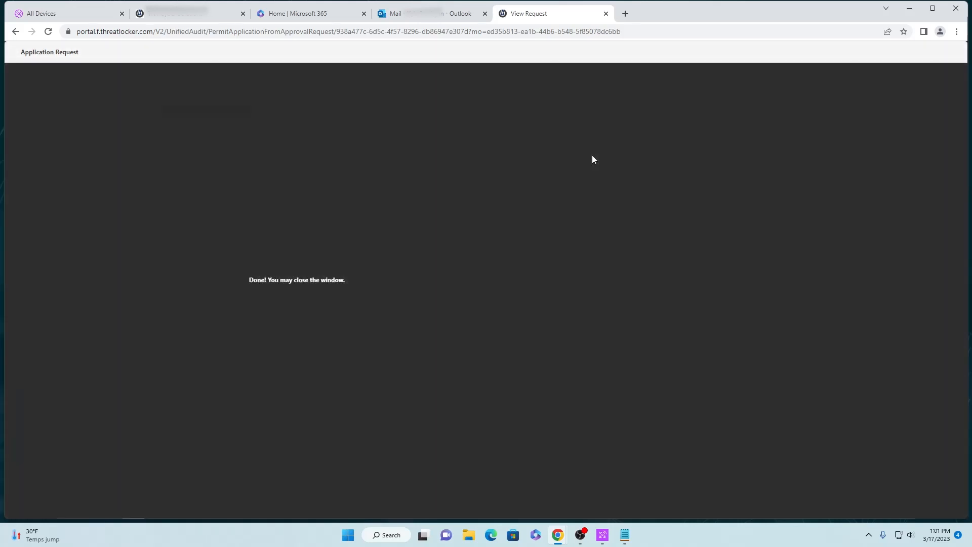
Switch to the remote desktop, try to run the Vivaldi installer, and dismiss the error dialog and block notification
key(alt+Tab)
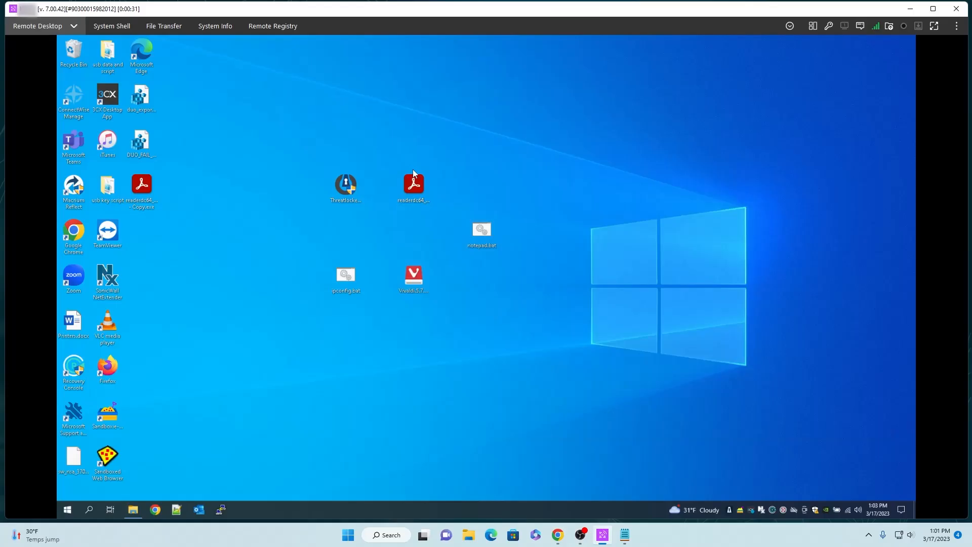
double_click(414, 277)
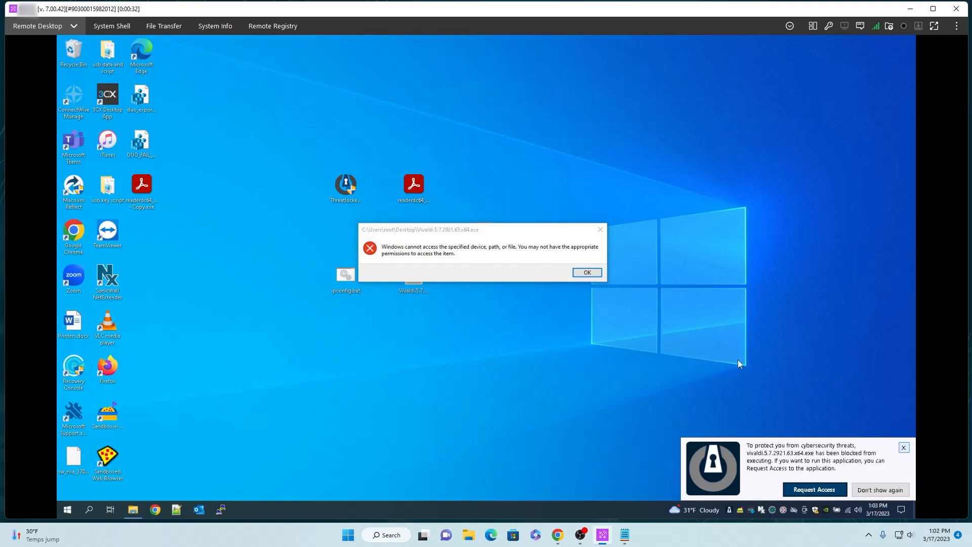
click(585, 273)
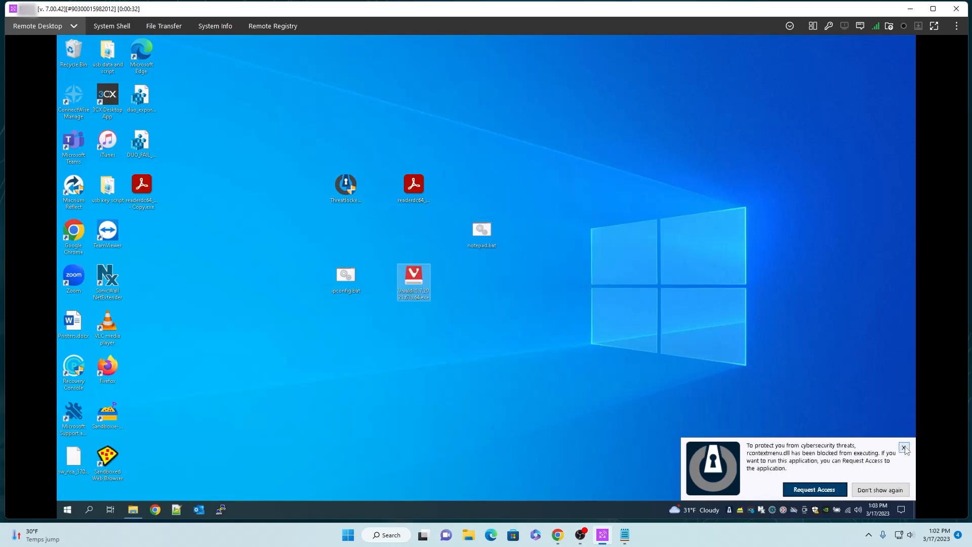
click(904, 447)
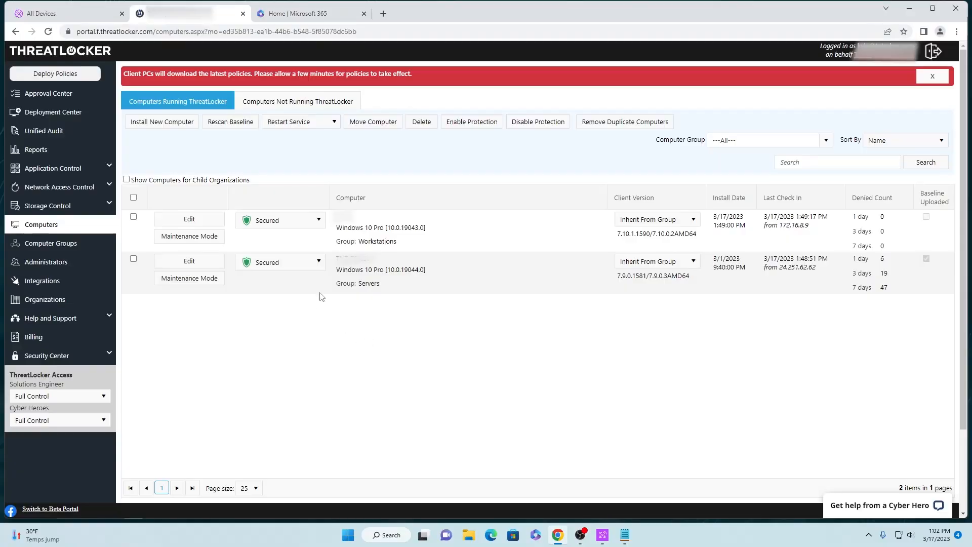
Switch to the ThreatLocker portal and set the computer in the Workstations group to Monitor mode
click(318, 219)
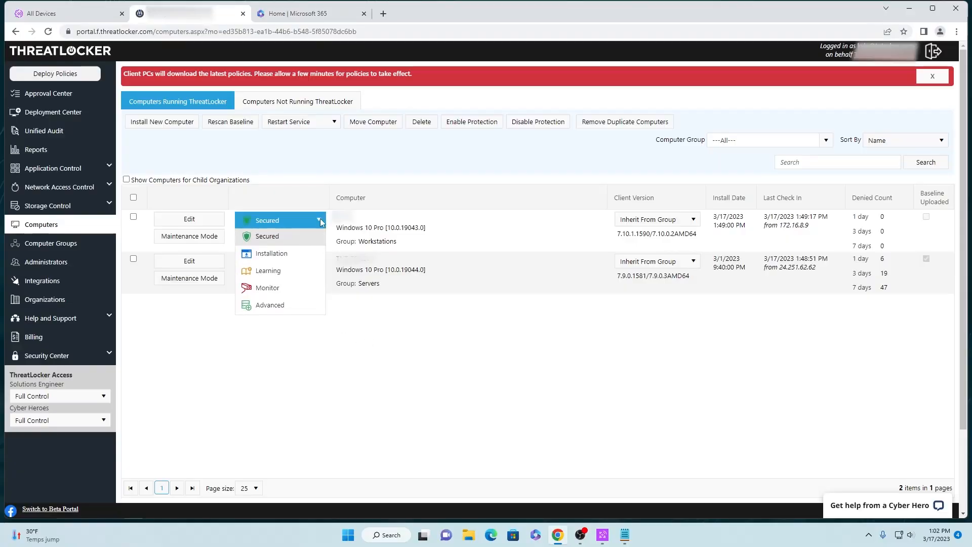
click(303, 287)
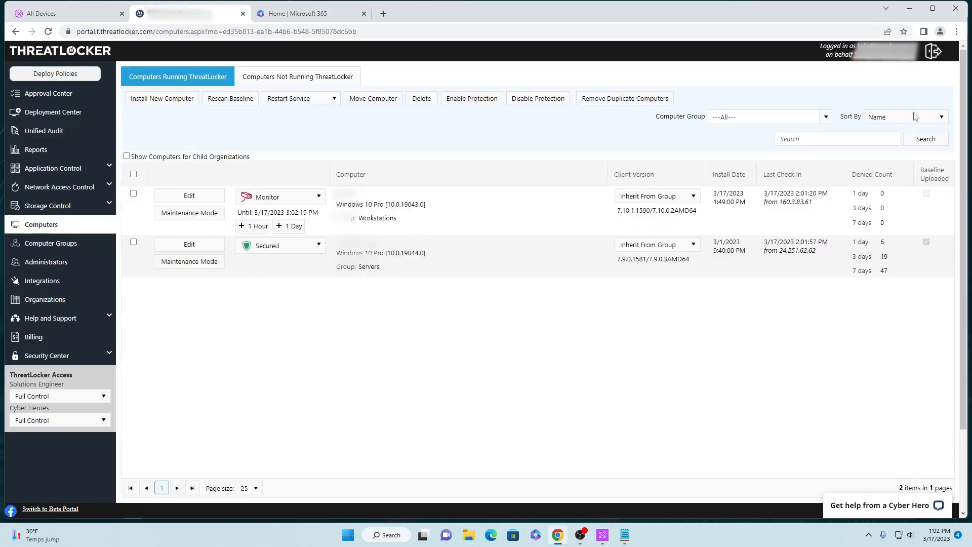
Check the remote desktop, return to the ThreatLocker portal, and set the computer in the Workstations group to Secured mode
click(911, 12)
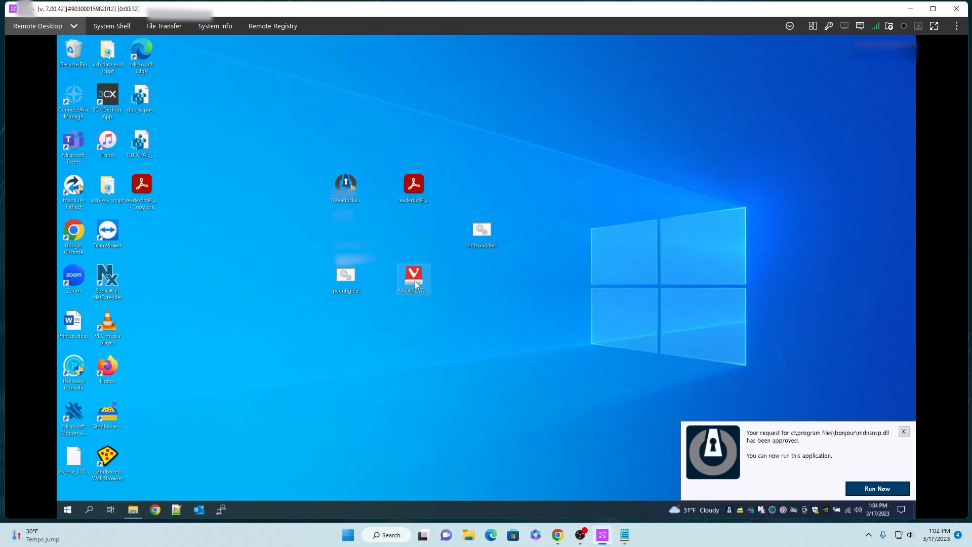
key(alt+Tab)
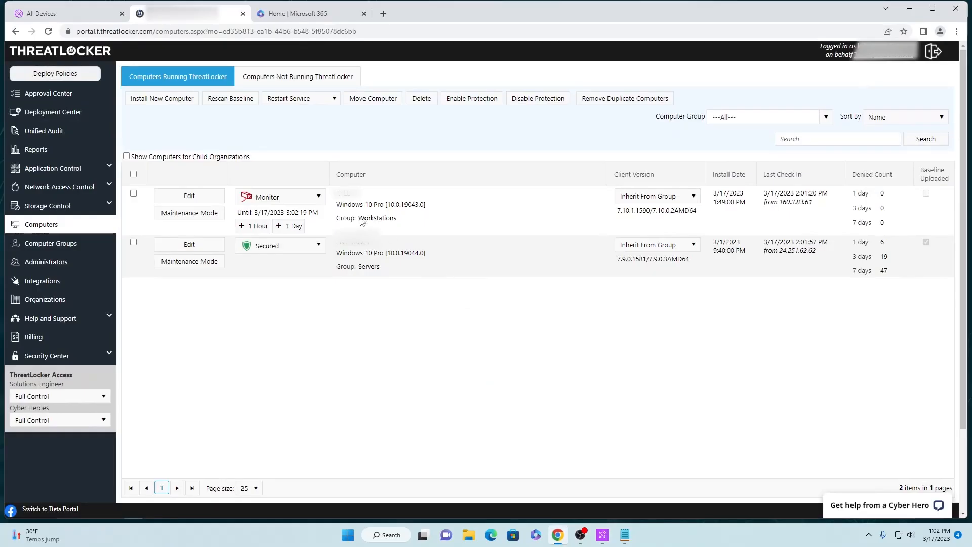
click(319, 198)
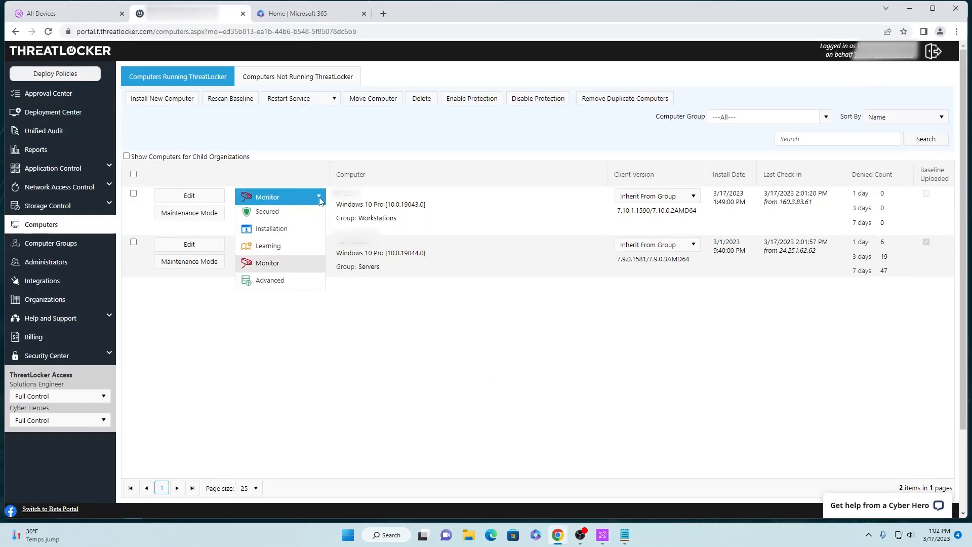
click(296, 213)
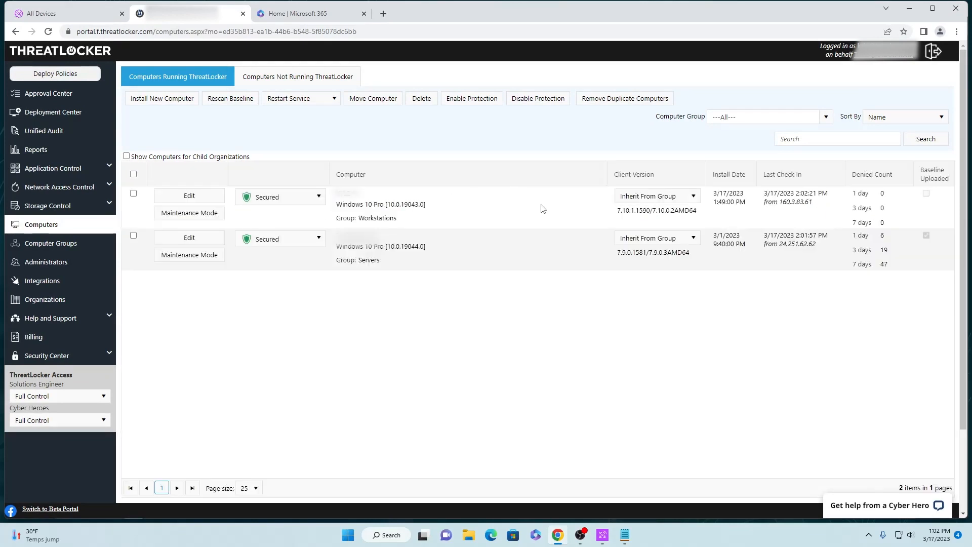
Switch to the remote desktop, dismiss the approval notification, run the Vivaldi installer, and accept the terms to install it
click(910, 7)
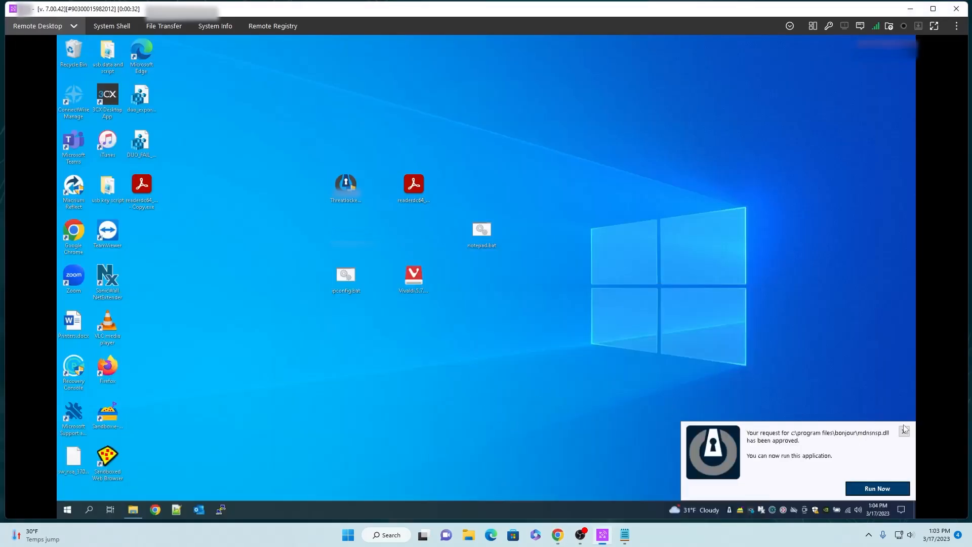
click(905, 433)
double_click(414, 277)
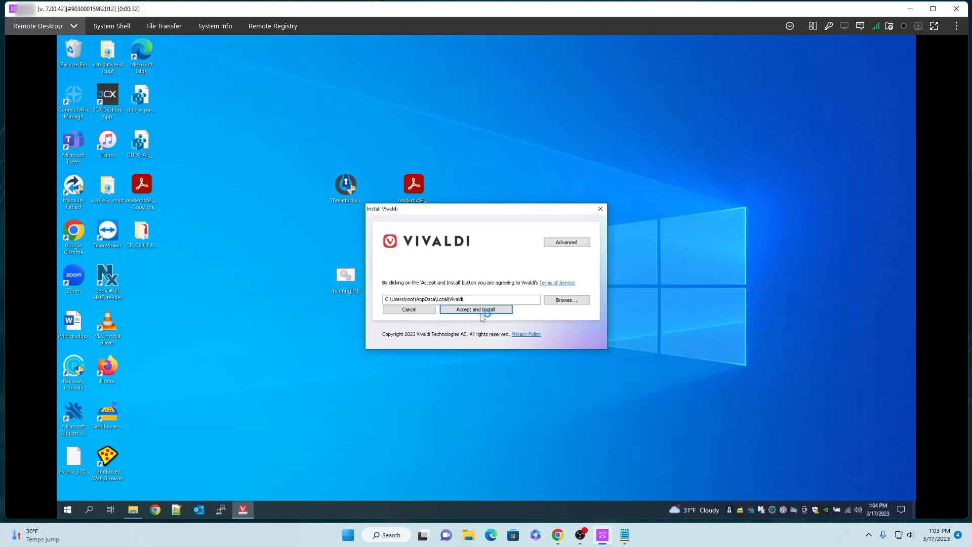
click(474, 309)
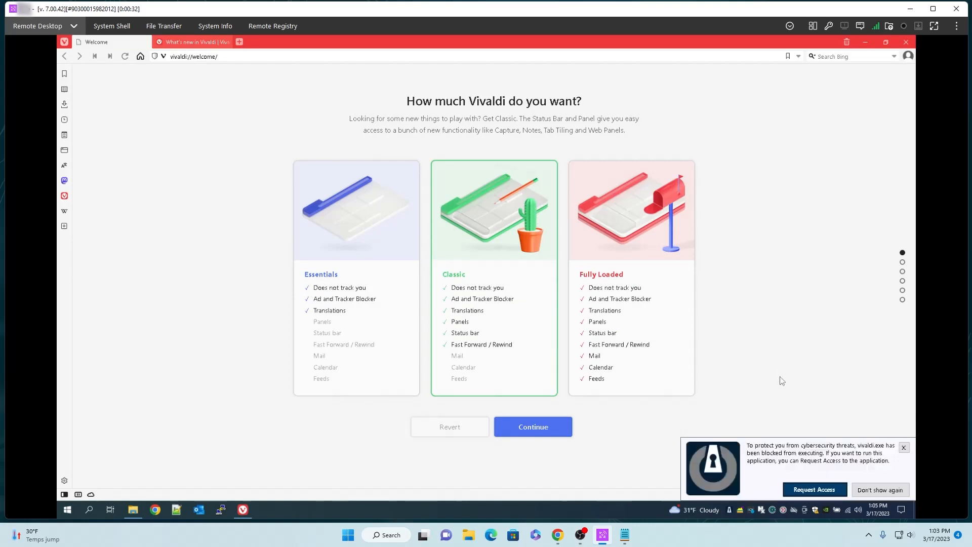
Dismiss the vivaldi.dll block notification and view ThreatLocker's Blocked Items list in a maximized window
click(905, 448)
right_click(729, 509)
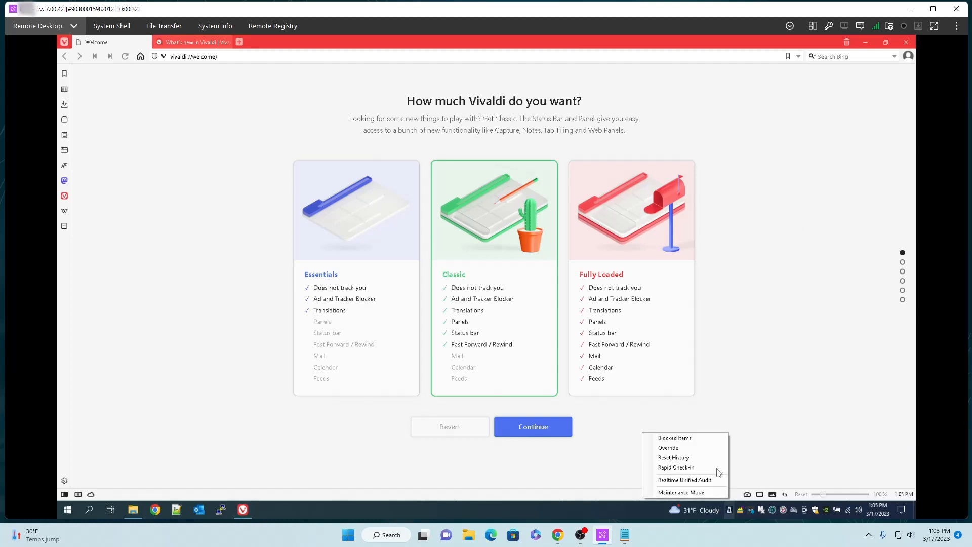
click(715, 439)
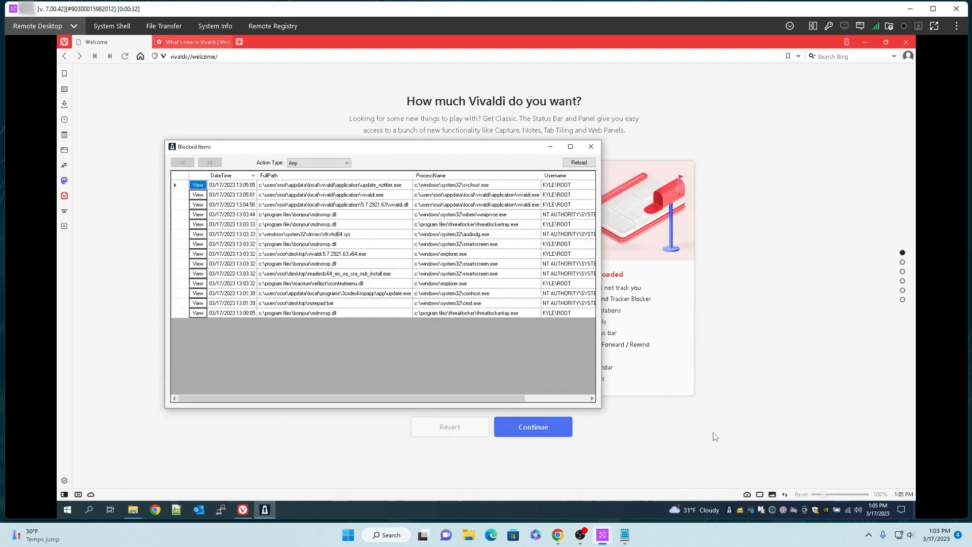
click(571, 146)
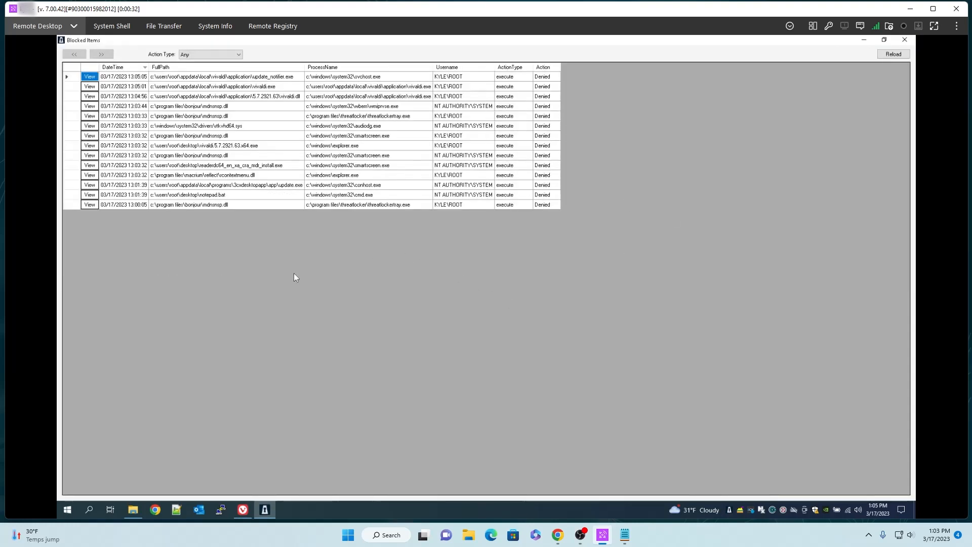